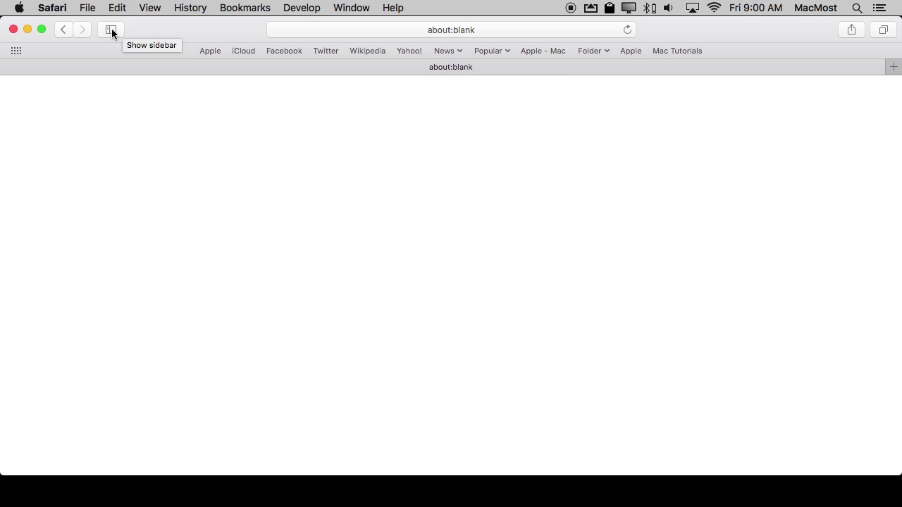
Show the sidebar on the Shared Links tab, which reads 'No Shared Links', and check the View menu.
left_click(110, 28)
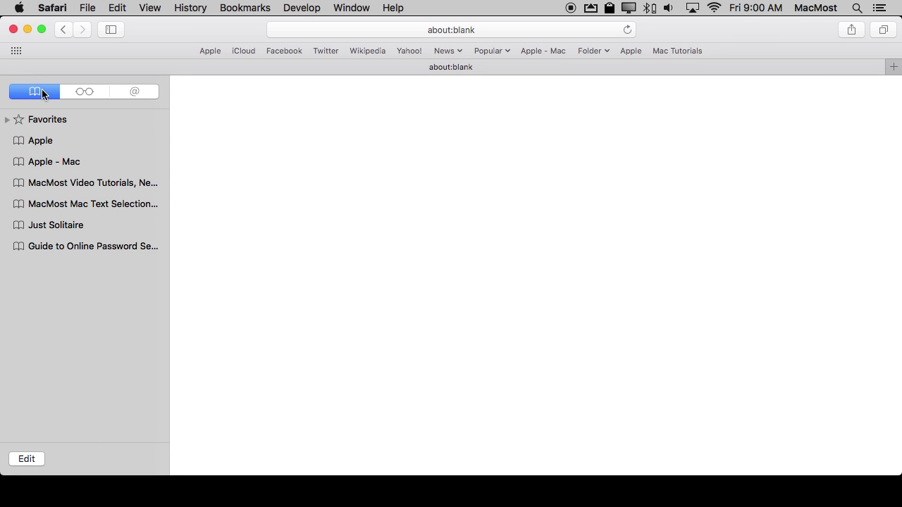
left_click(84, 92)
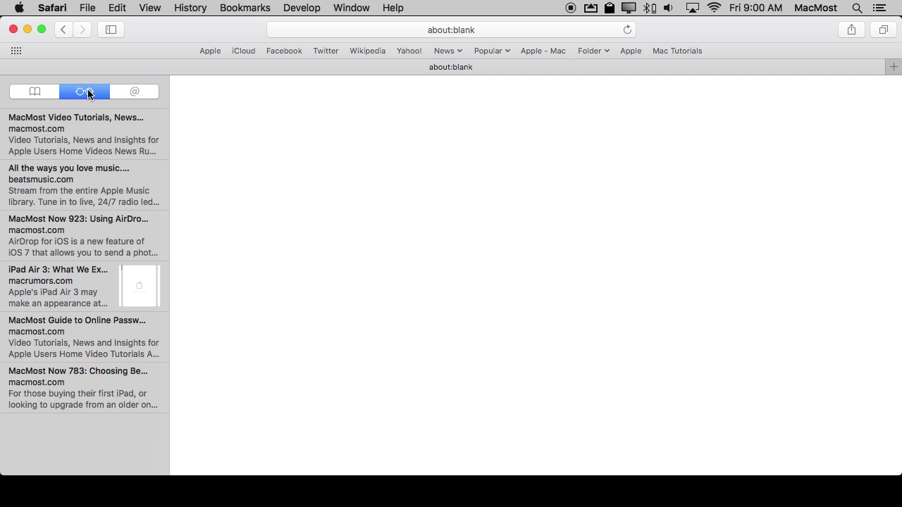
left_click(134, 93)
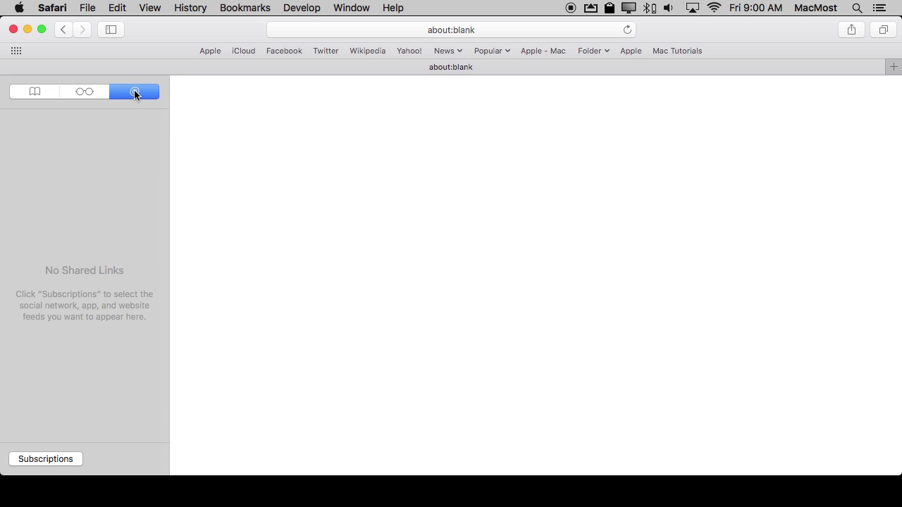
left_click(150, 7)
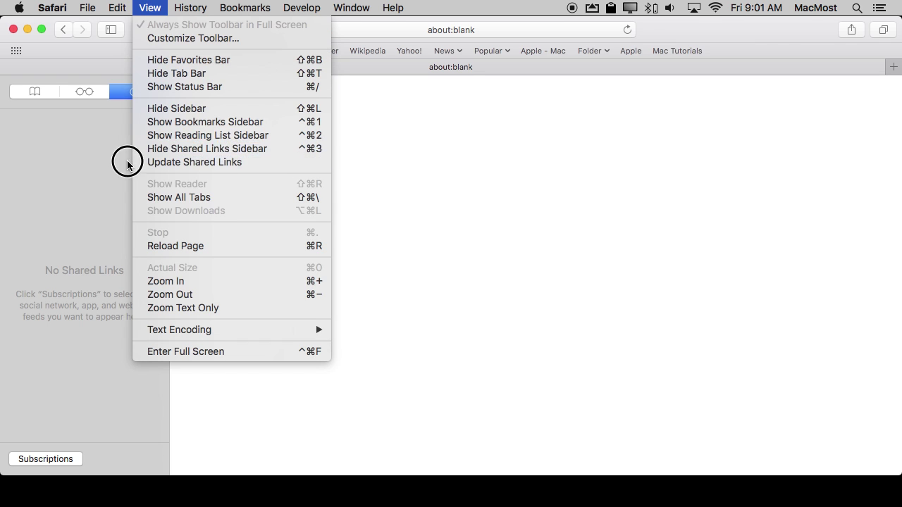
left_click(58, 155)
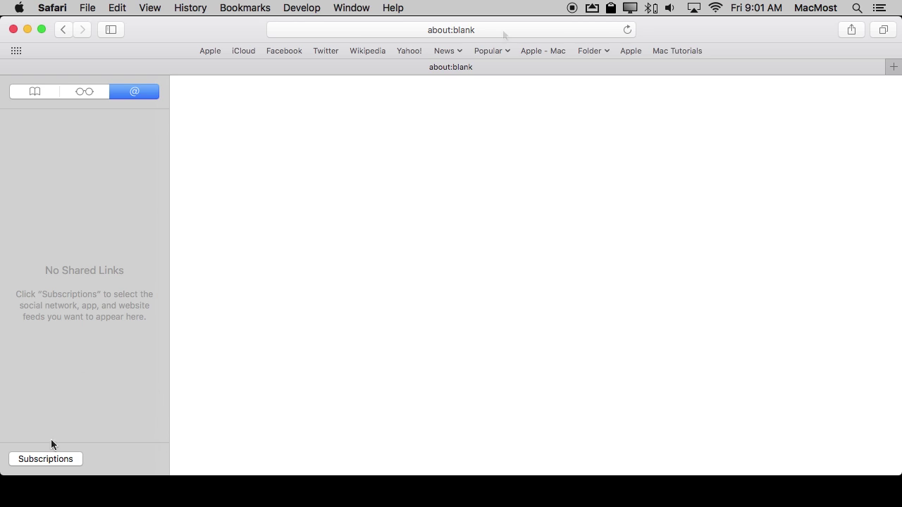
Subscribe to the apple.com RSS feed (Apple Hot News) chosen from Feeds from Favorites.
left_click(36, 458)
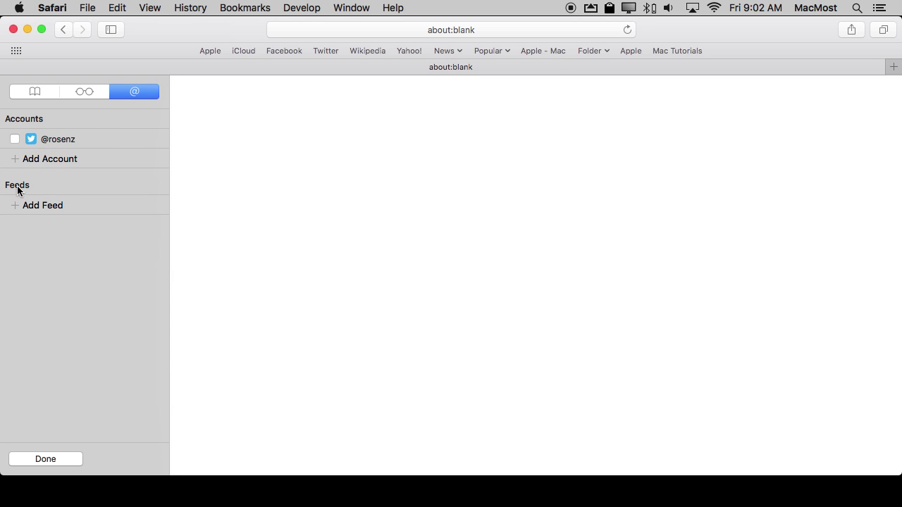
left_click(35, 204)
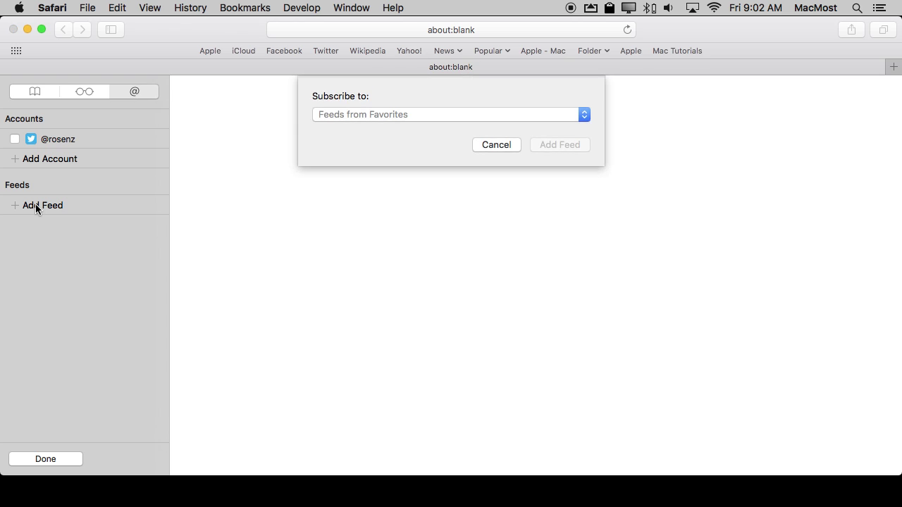
left_click(351, 115)
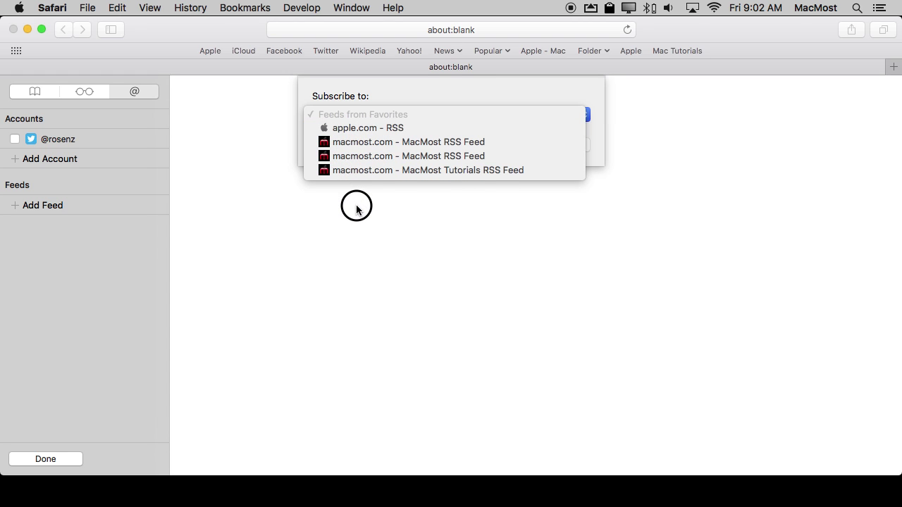
left_click(357, 127)
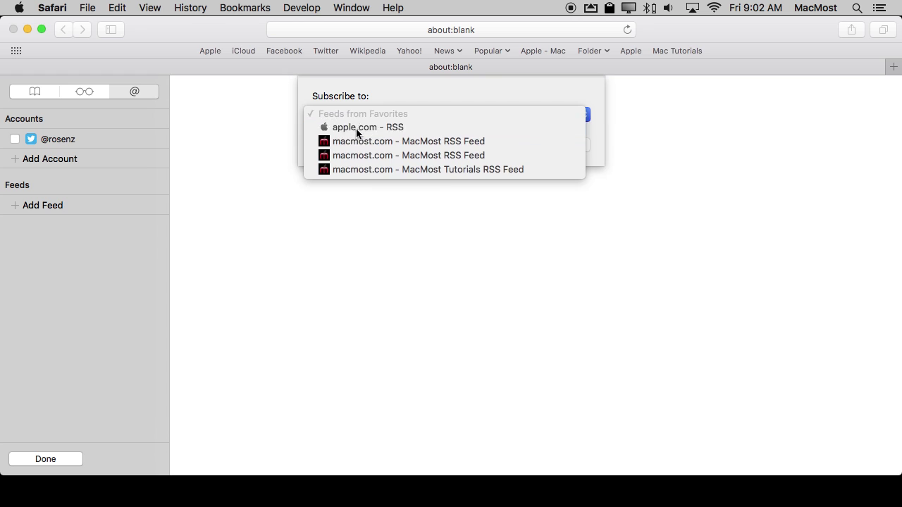
left_click(555, 145)
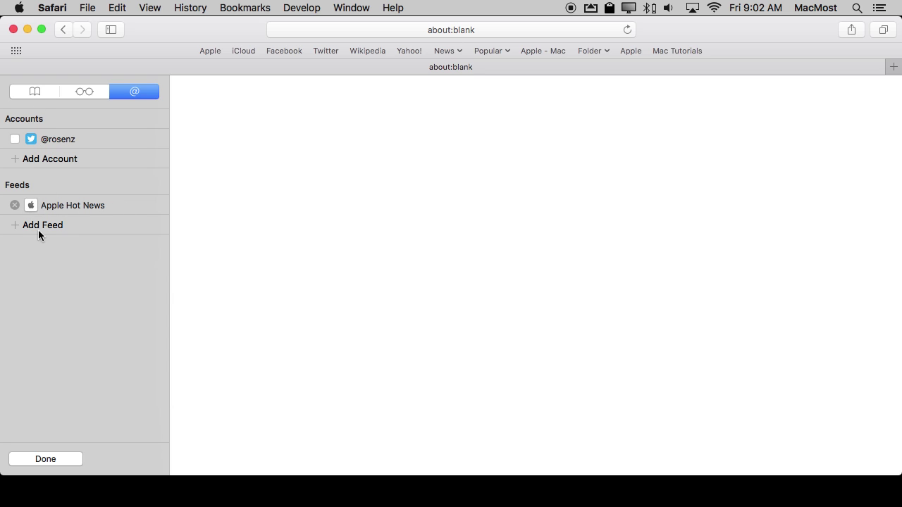
Finish editing subscriptions and scroll through the Apple Hot News stories.
left_click(38, 459)
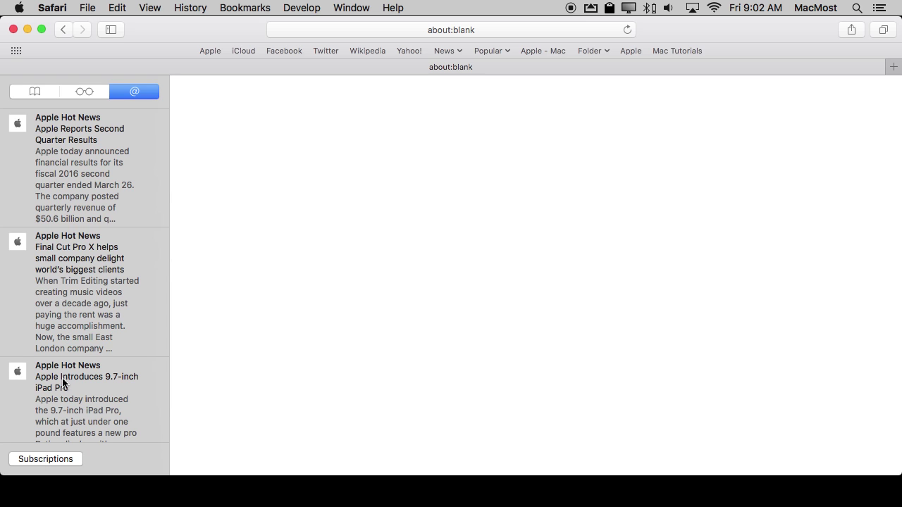
scroll(70, 377, "down", 5)
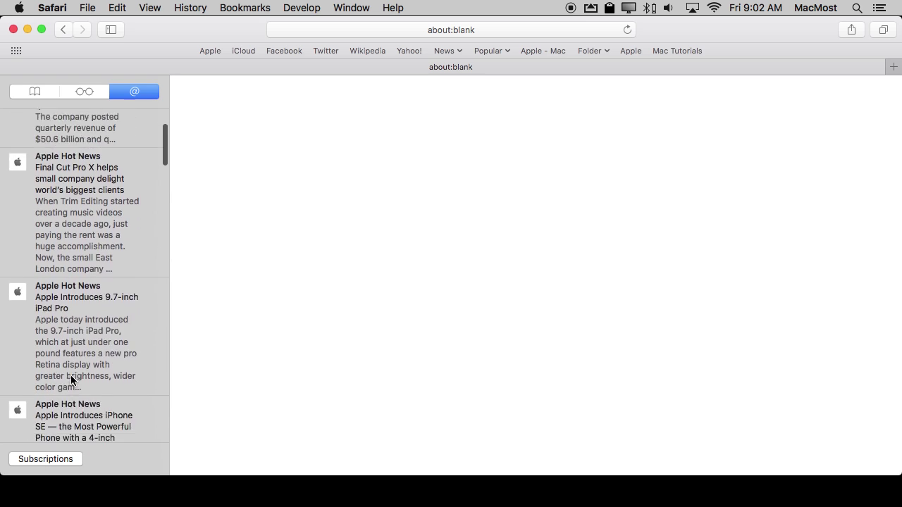
scroll(70, 374, "up", 6)
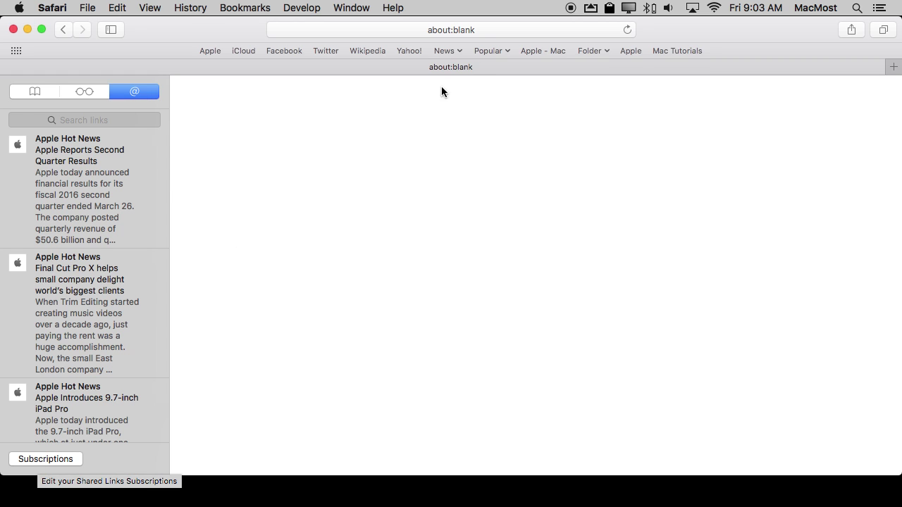
Load msnbc.com by entering msn in the address bar.
left_click(478, 31)
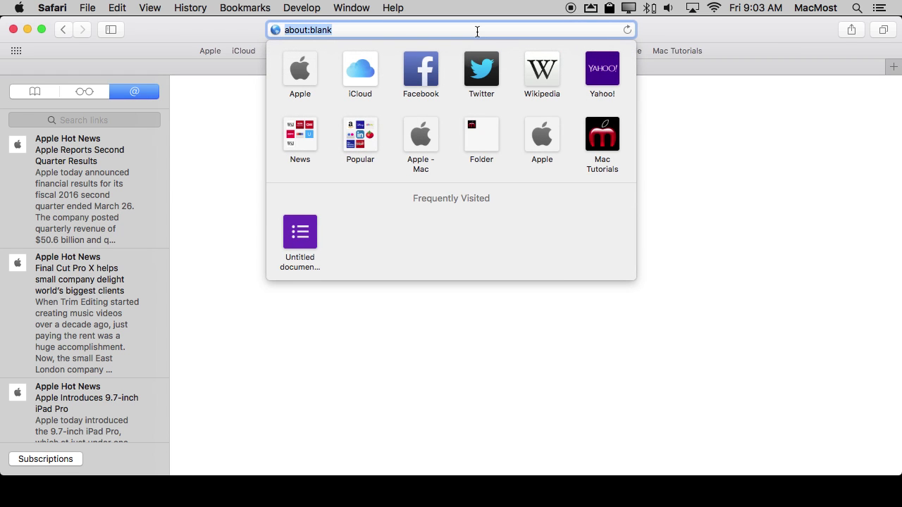
key("BackSpace")
type("msnbc.com")
key("Return")
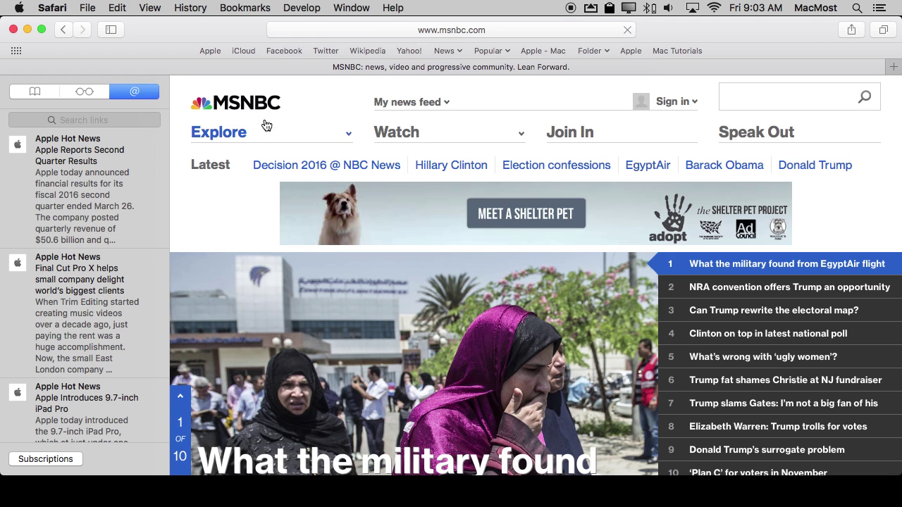
Add the msnbc.com Latest Headlines feed to the Shared Links subscriptions.
left_click(39, 460)
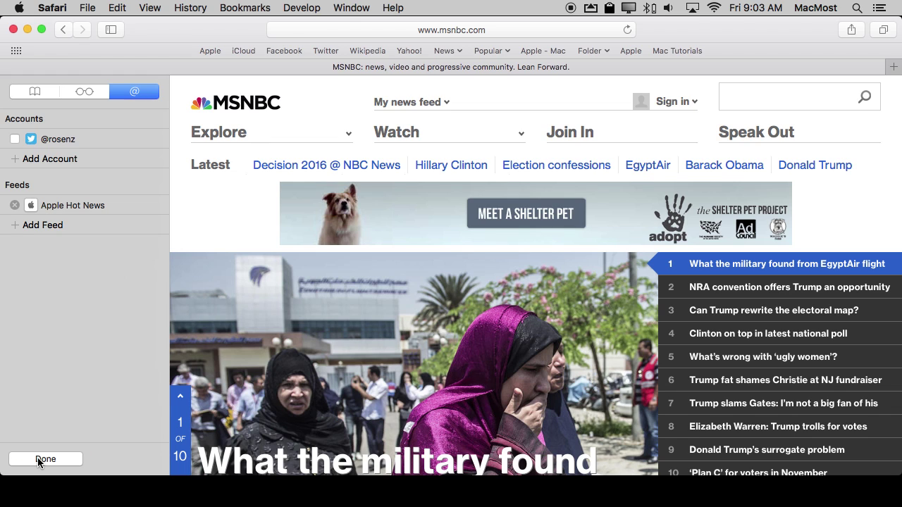
left_click(33, 225)
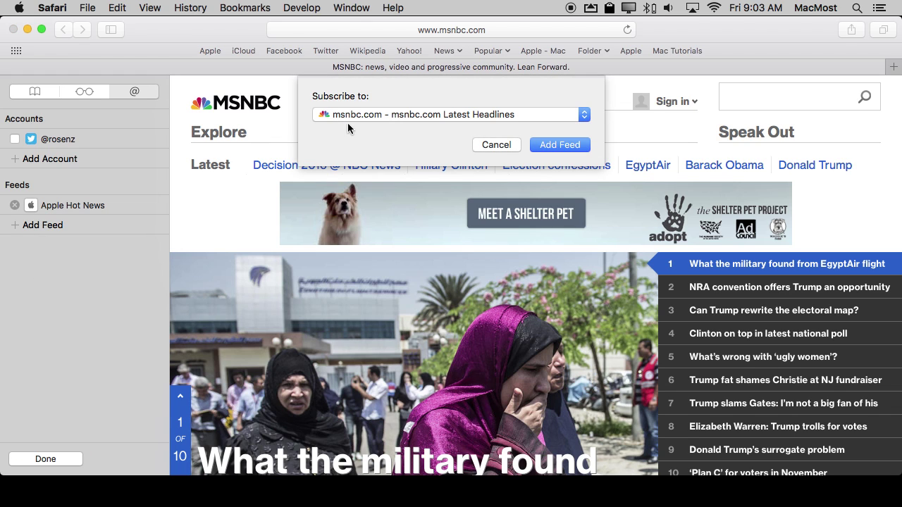
left_click(377, 113)
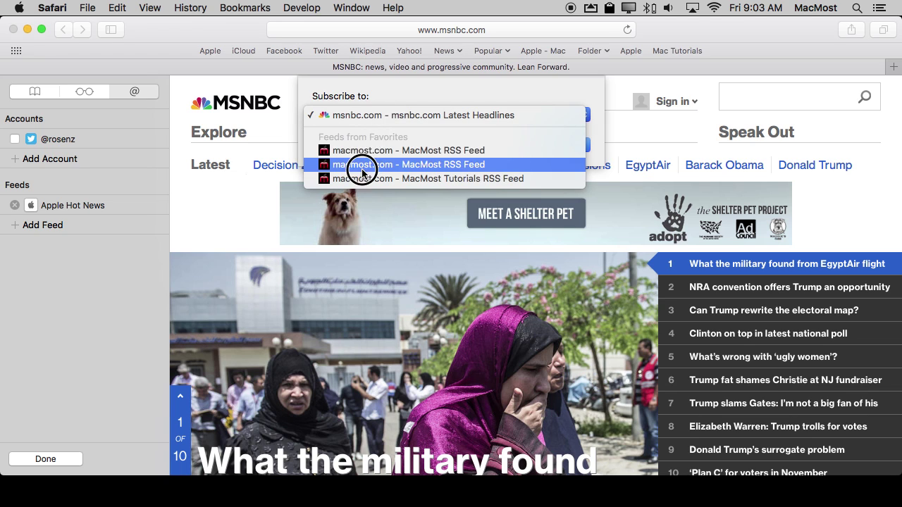
left_click(400, 119)
left_click(560, 145)
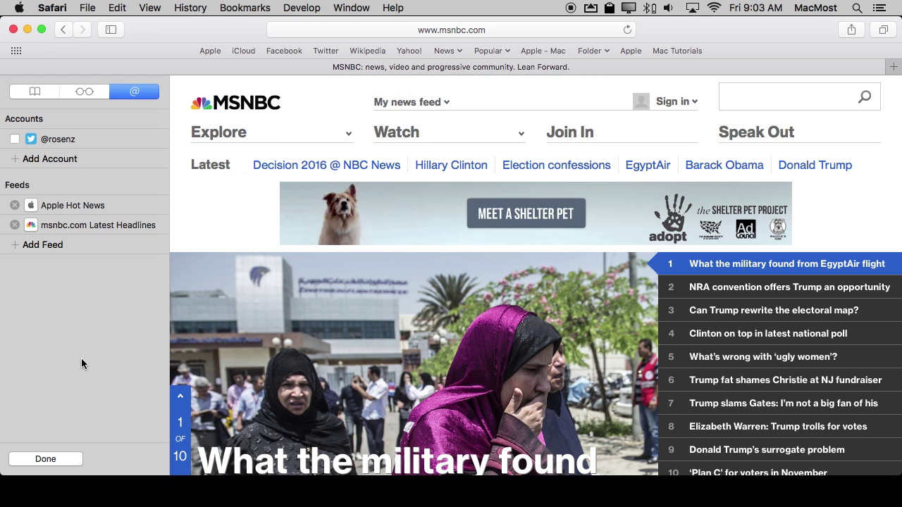
Finish editing and scroll through the combined MSNBC and Apple headlines.
left_click(63, 458)
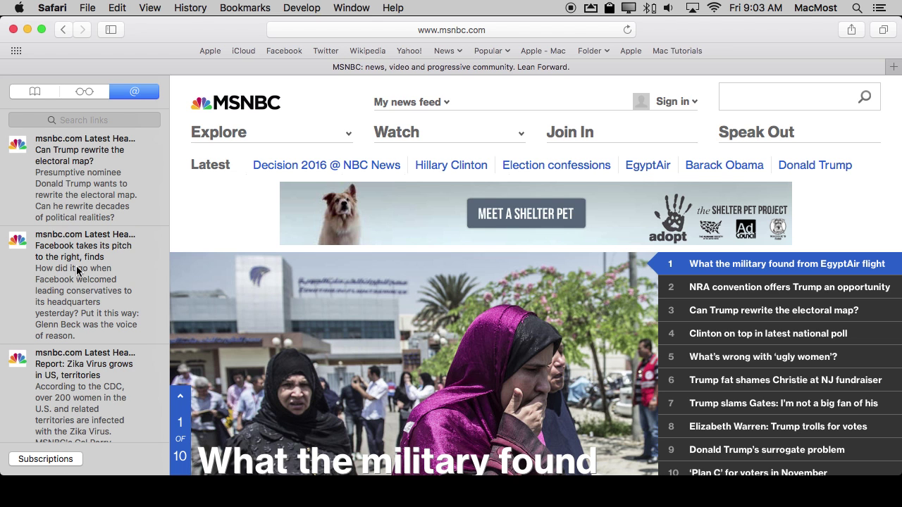
scroll(83, 321, "down", 15)
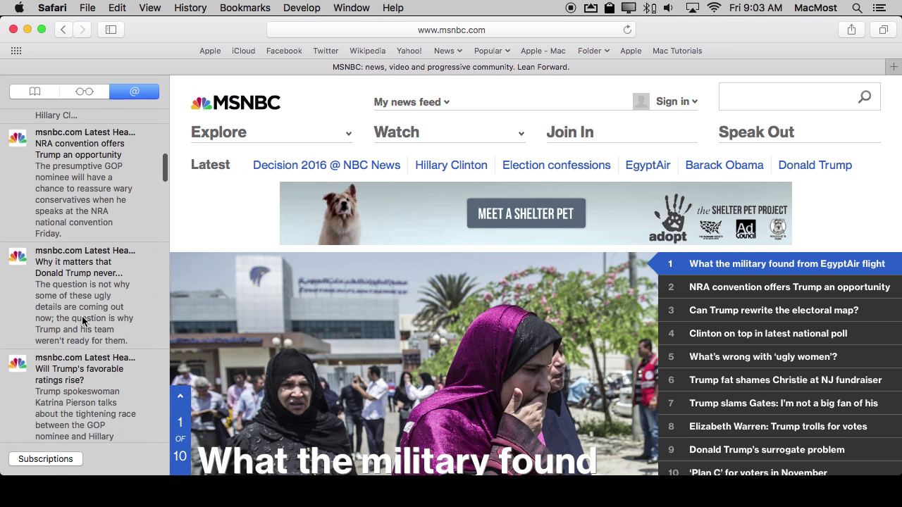
scroll(82, 321, "down", 15)
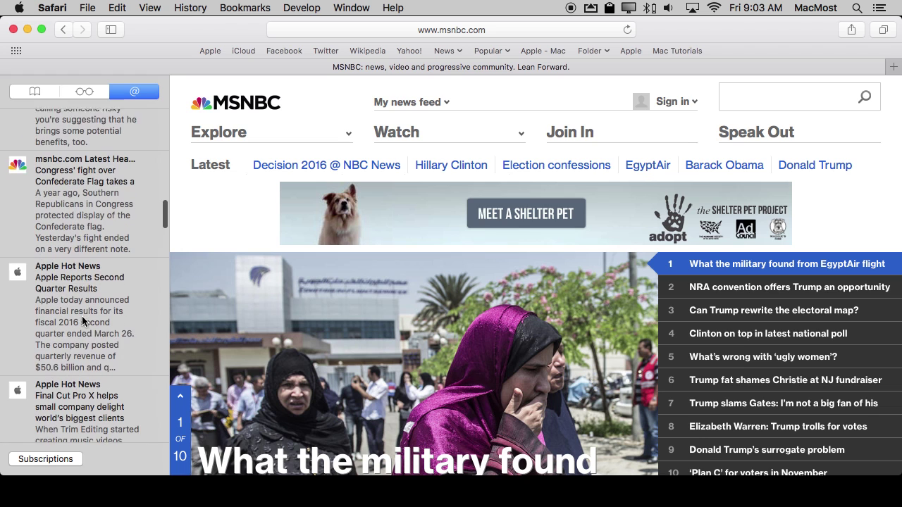
scroll(69, 247, "up", 20)
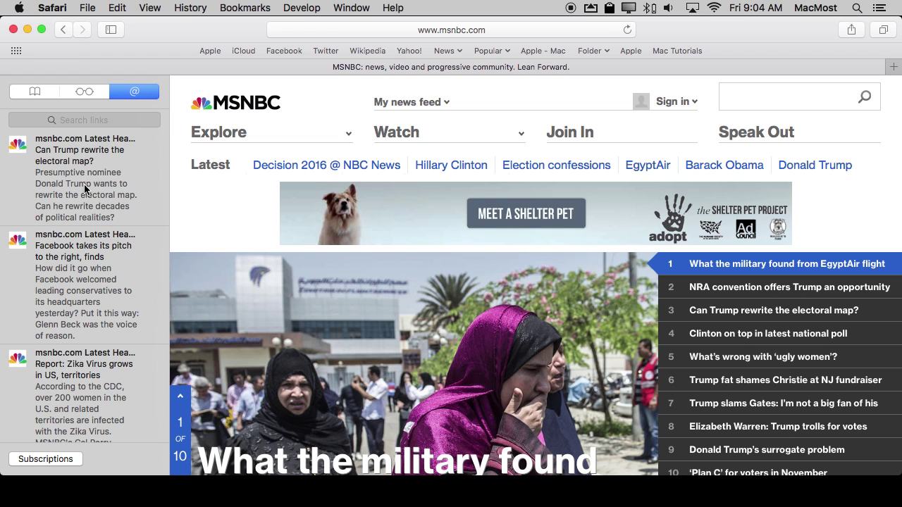
Open the electoral map story, then MSNBC's 'Facebook takes its pitch to the right' article, and scroll it.
left_click(85, 189)
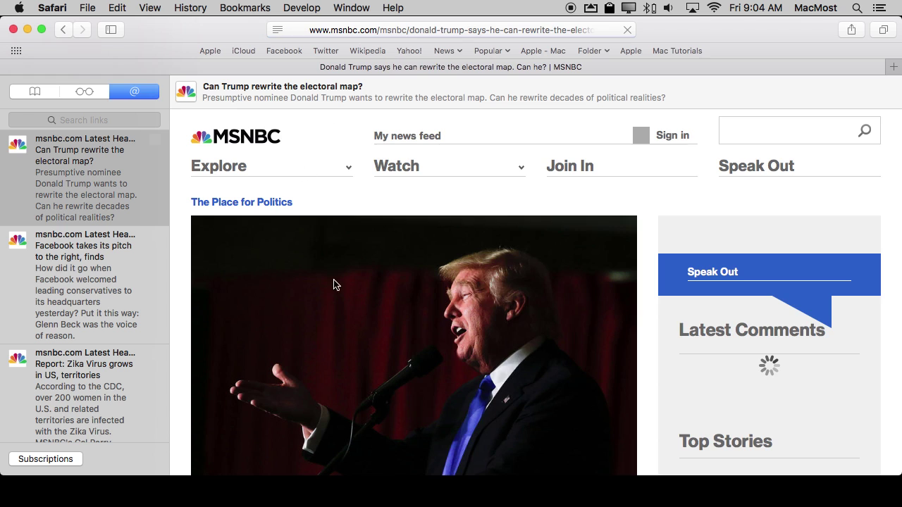
left_click(84, 269)
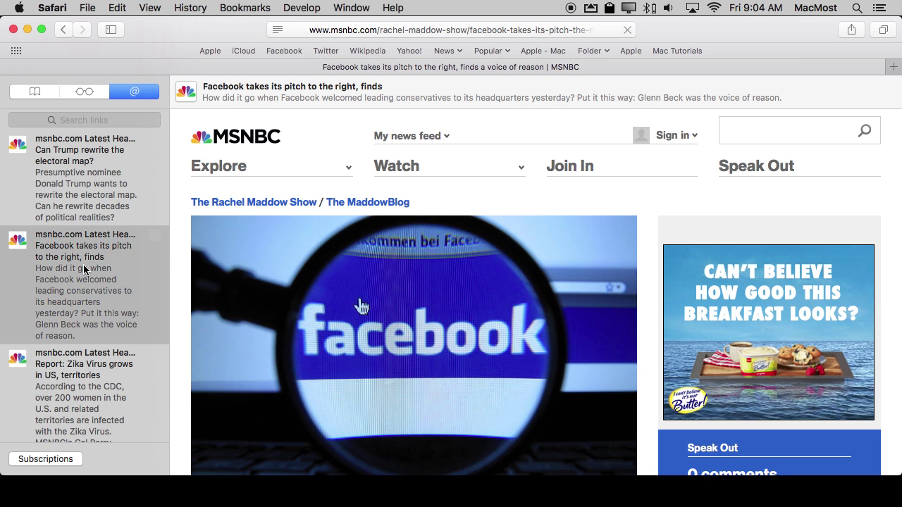
scroll(36, 413, "down", 10)
scroll(91, 416, "up", 8)
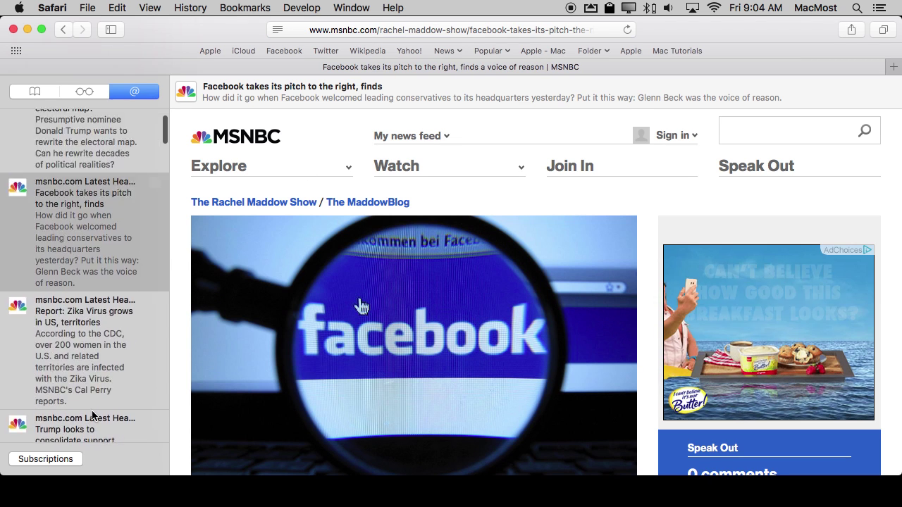
scroll(77, 296, "up", 2)
scroll(79, 413, "down", 4)
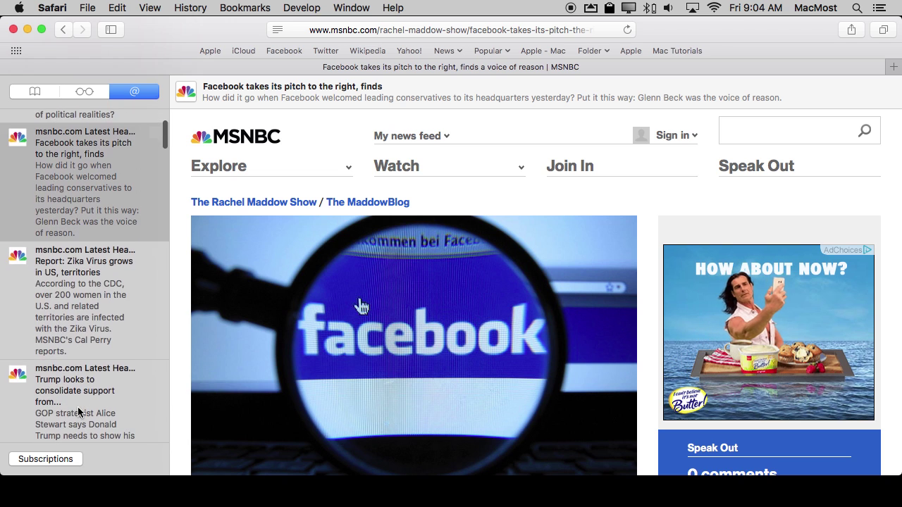
scroll(78, 413, "down", 12)
scroll(74, 256, "up", 2)
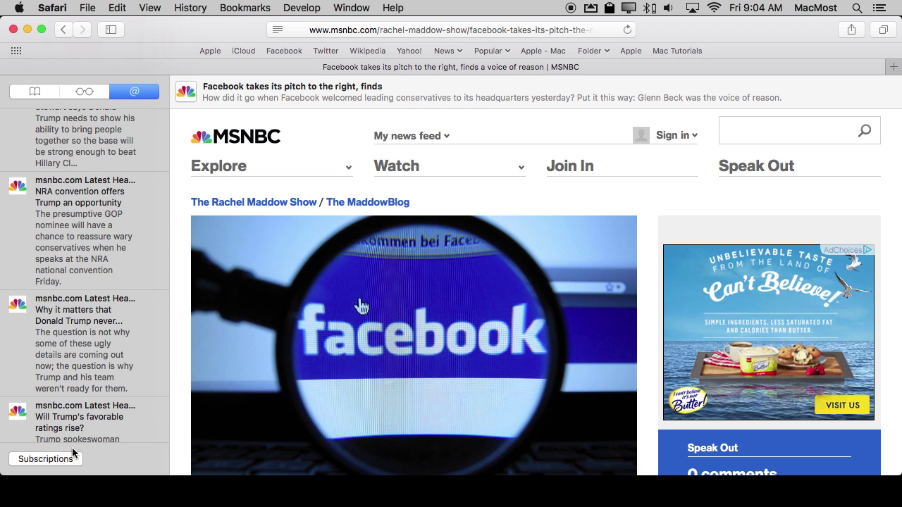
left_click(52, 464)
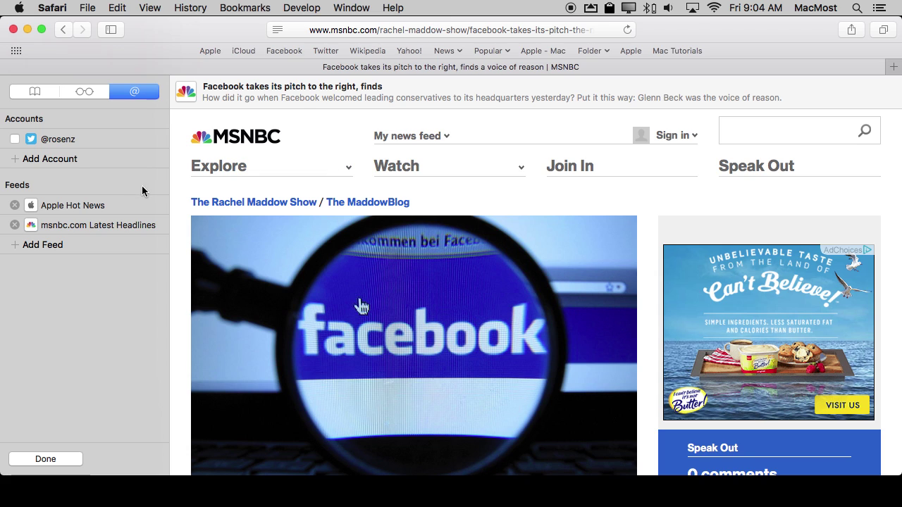
Load fivethirtyeight.com from the address bar suggestions after typing fivethir.
left_click(398, 30)
type("five")
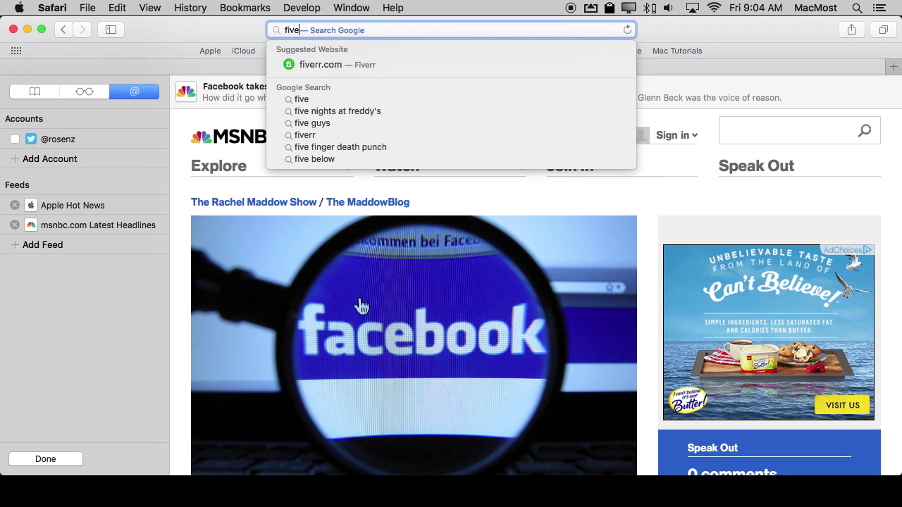
type("thir")
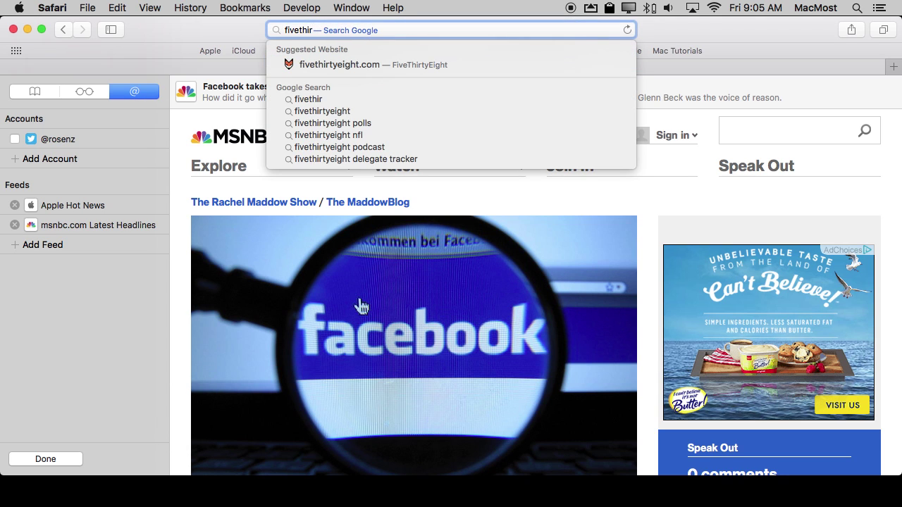
key("Down")
key("Return")
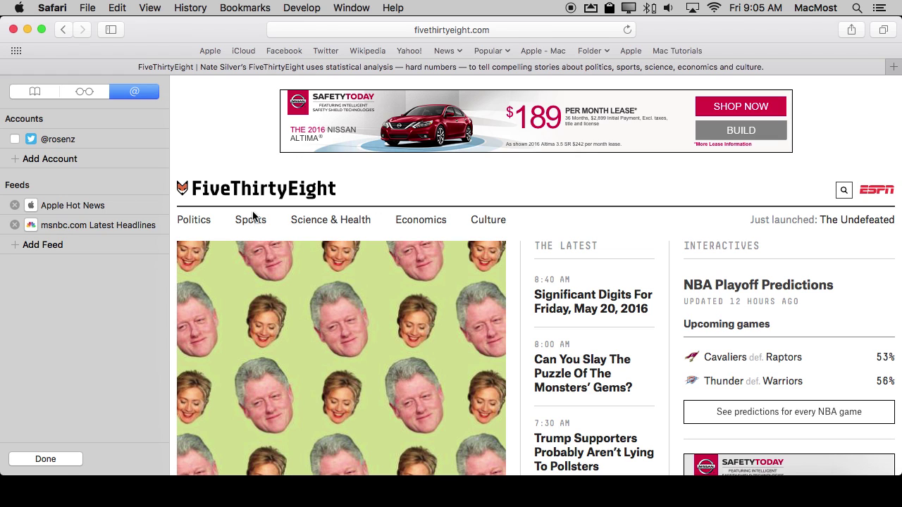
Add the FiveThirtyEight Features Feed to the subscriptions.
left_click(35, 246)
left_click(444, 117)
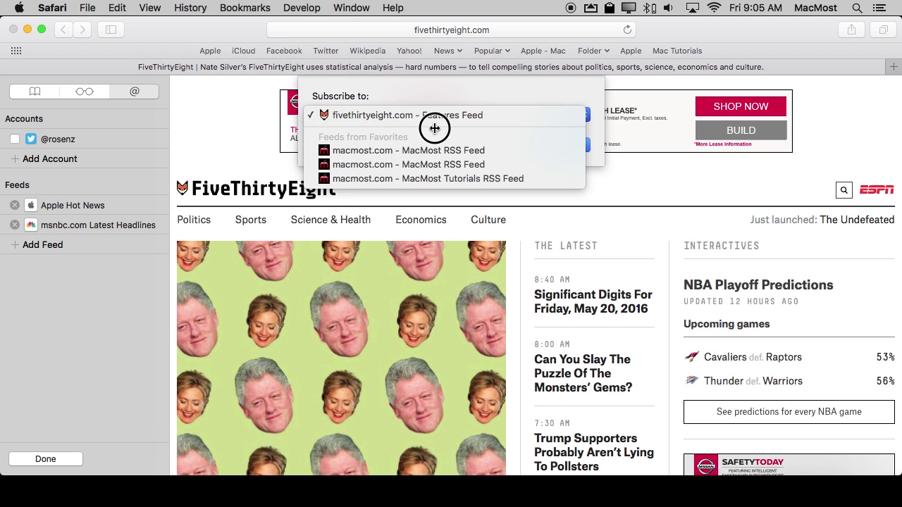
left_click(431, 113)
left_click(576, 146)
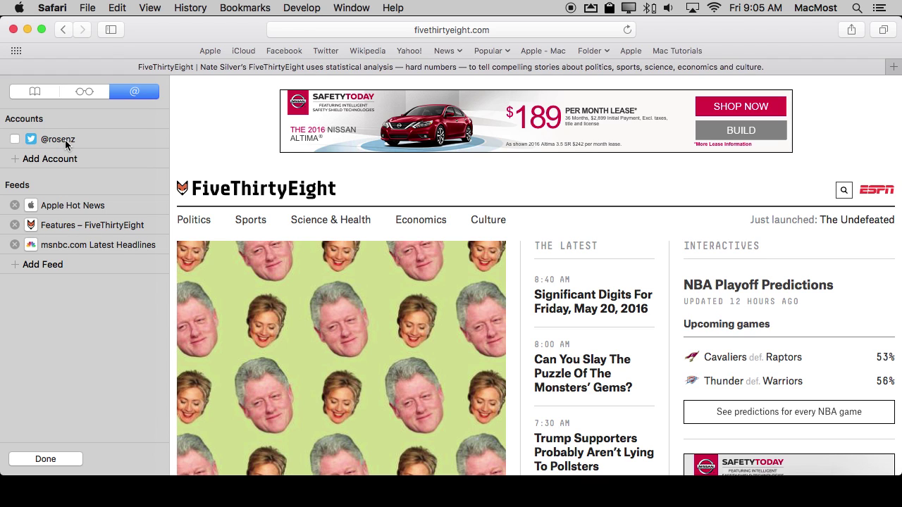
Enable the Twitter account under Accounts, then browse the mixed tweets and msnbc.com headlines.
left_click(15, 140)
left_click(49, 458)
scroll(64, 199, "up", 2)
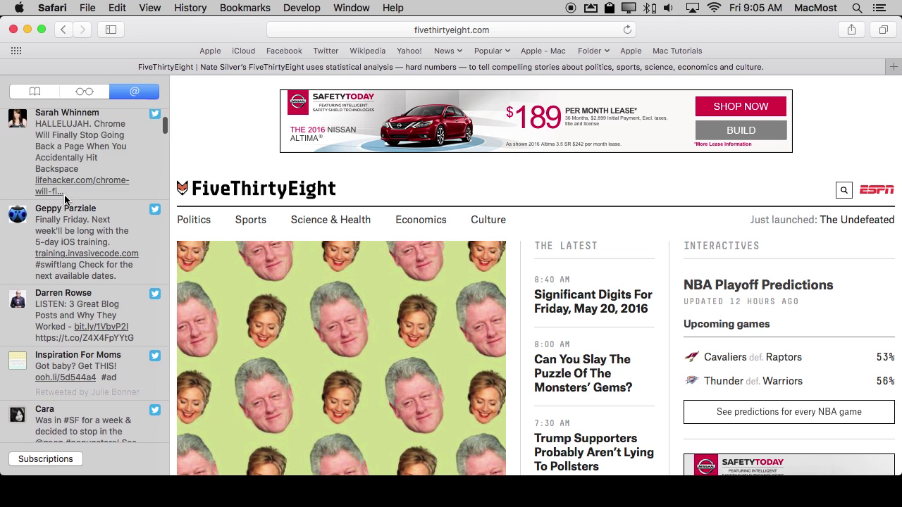
scroll(64, 195, "up", 5)
scroll(64, 191, "down", 6)
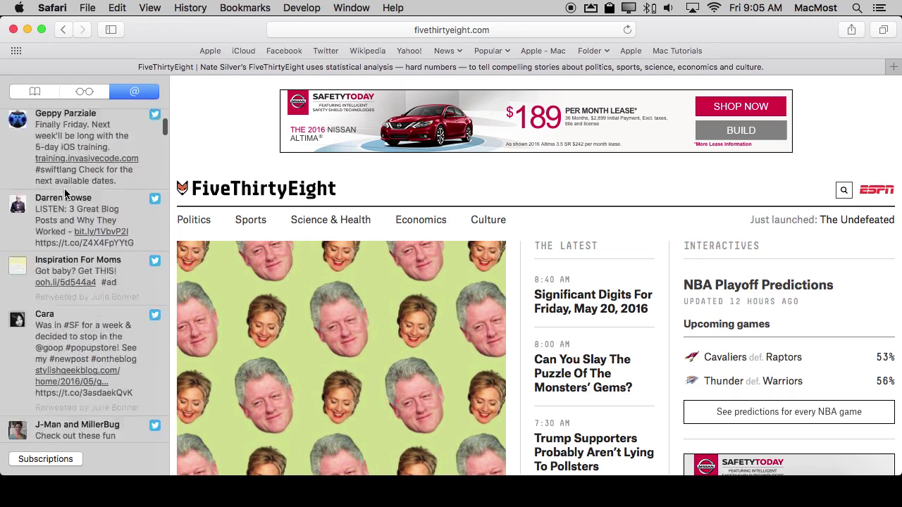
scroll(64, 190, "down", 10)
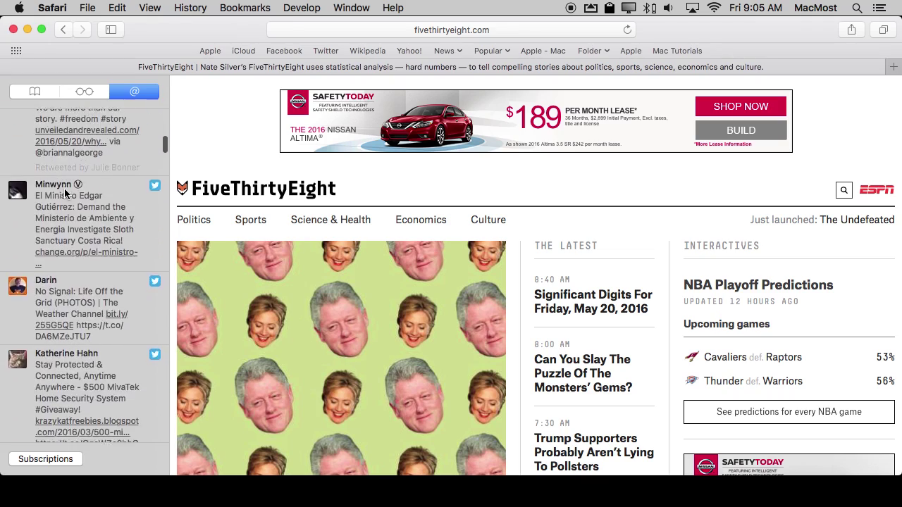
scroll(64, 191, "down", 12)
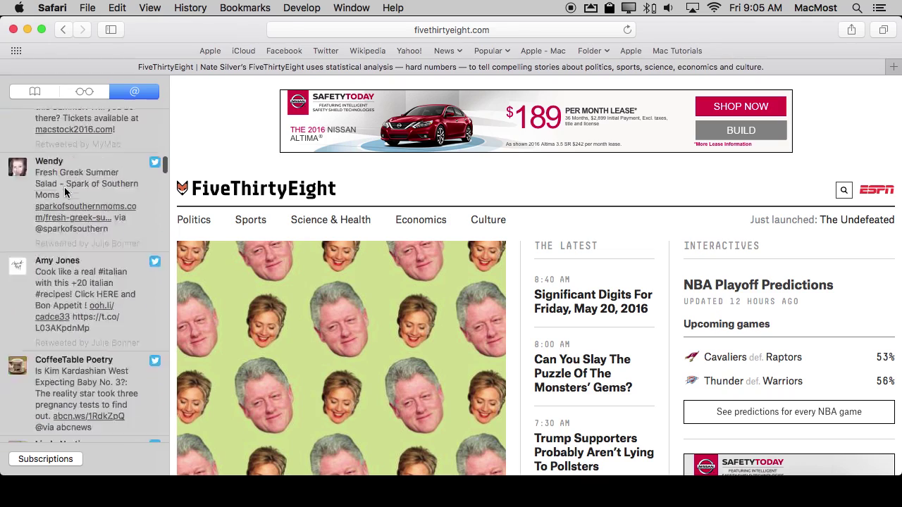
scroll(64, 187, "down", 12)
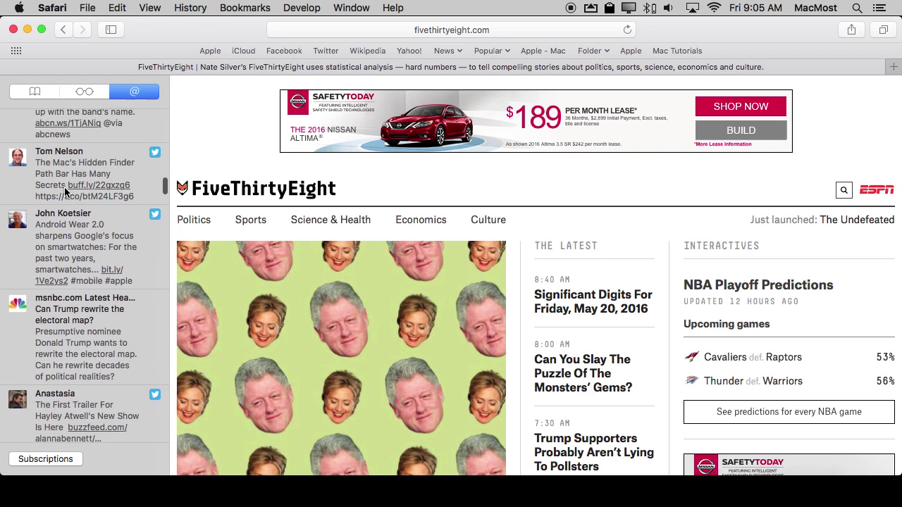
scroll(64, 187, "down", 5)
scroll(64, 187, "up", 4)
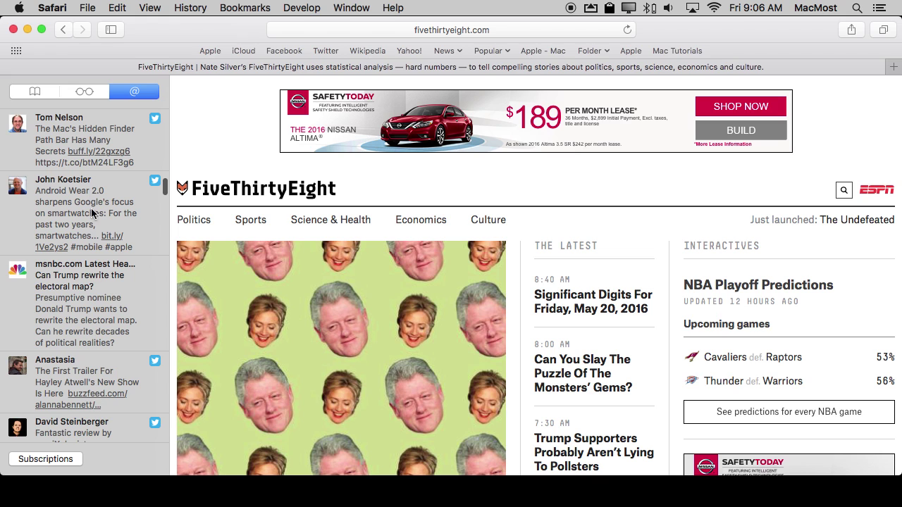
scroll(88, 199, "up", 4)
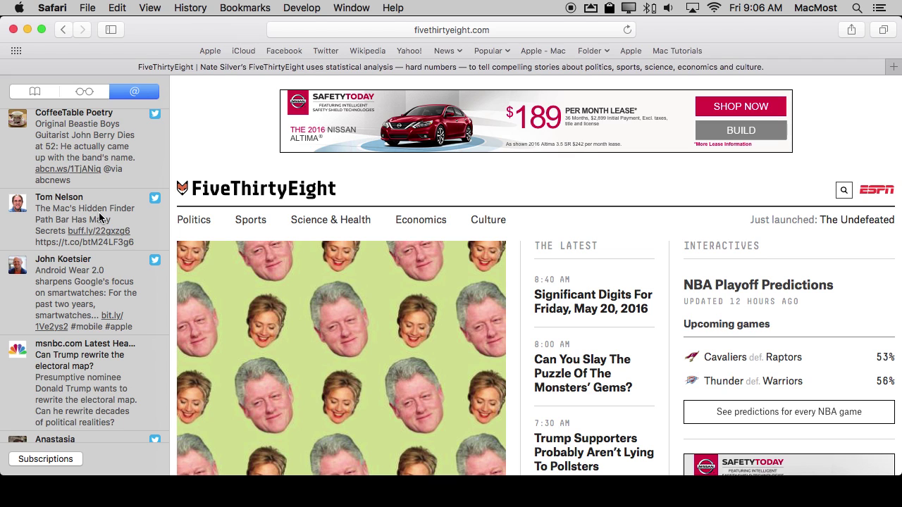
left_click(50, 458)
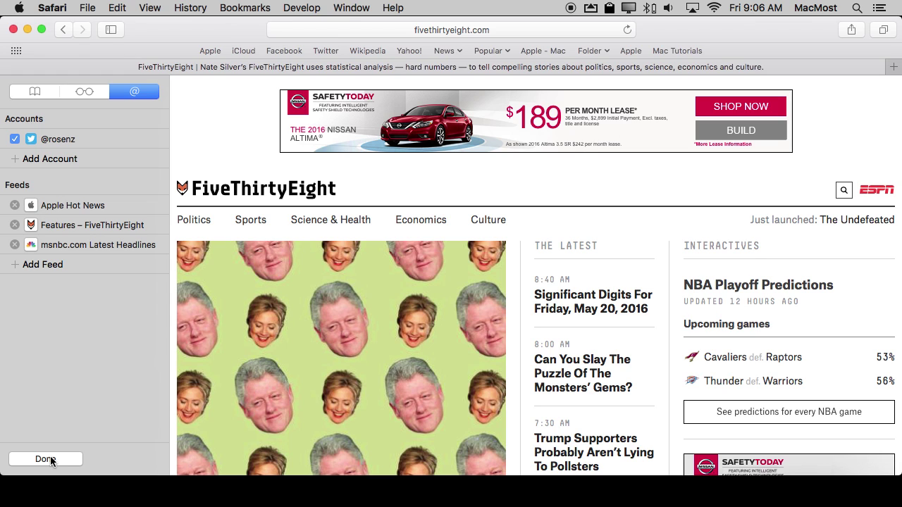
Open Internet Accounts via Add Account, start and cancel a Twitter sign-in, then close the window.
left_click(28, 159)
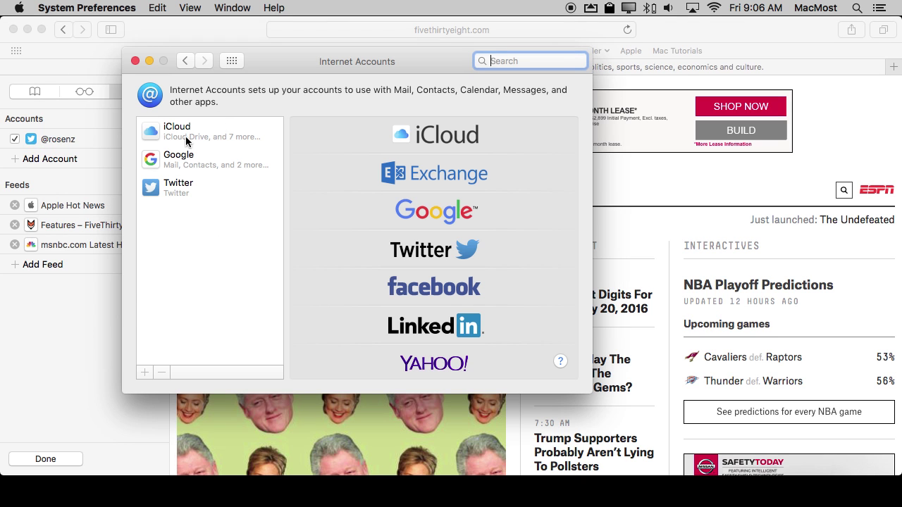
left_click(424, 248)
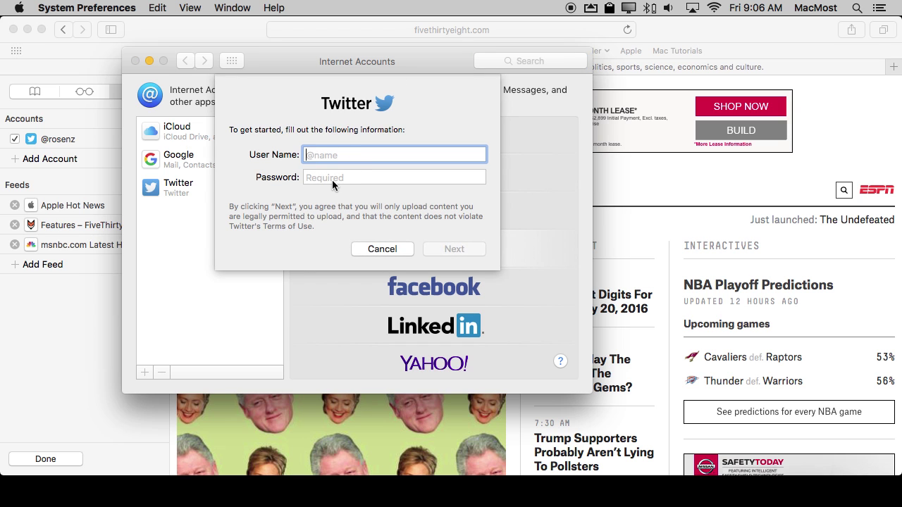
left_click(395, 251)
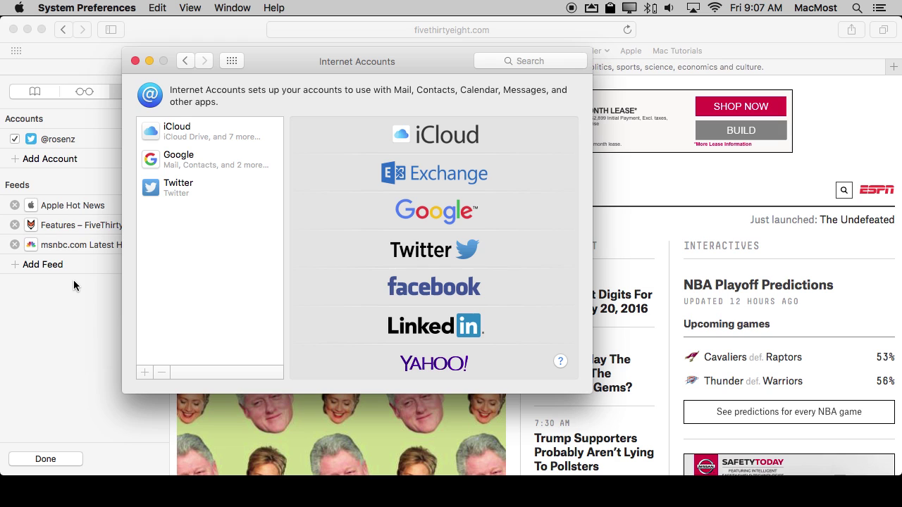
left_click(135, 62)
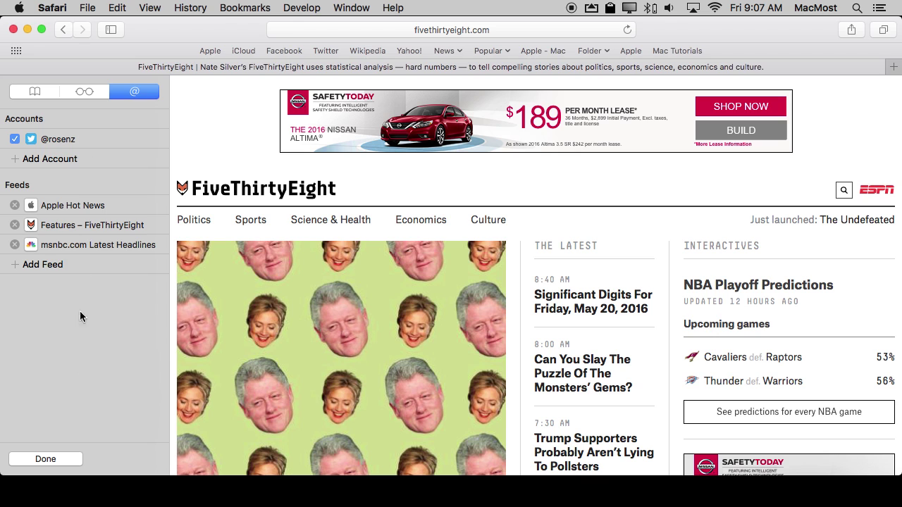
left_click(15, 161)
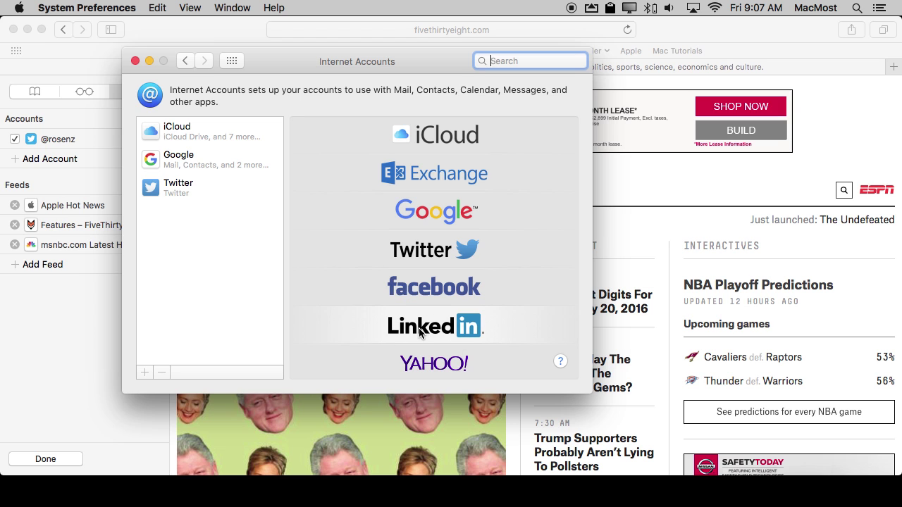
Close Internet Accounts again and return the sidebar to the shared links list.
left_click(135, 61)
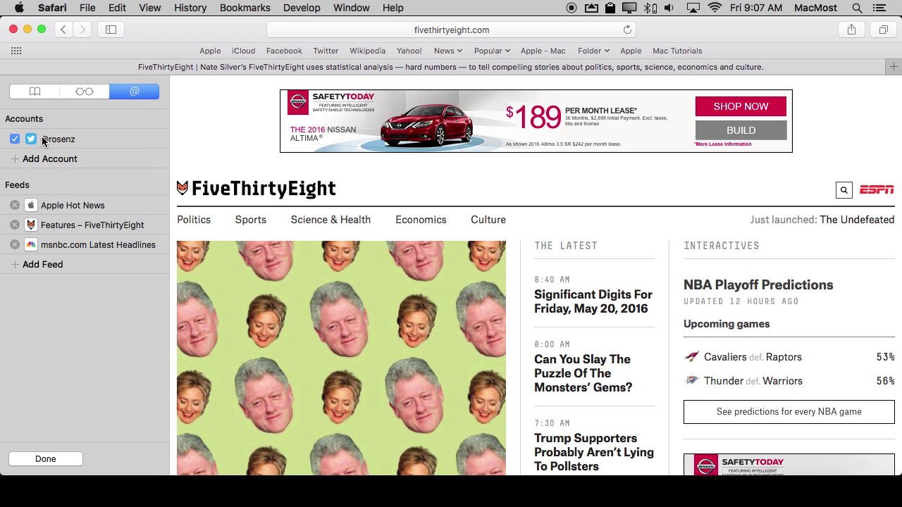
left_click(62, 458)
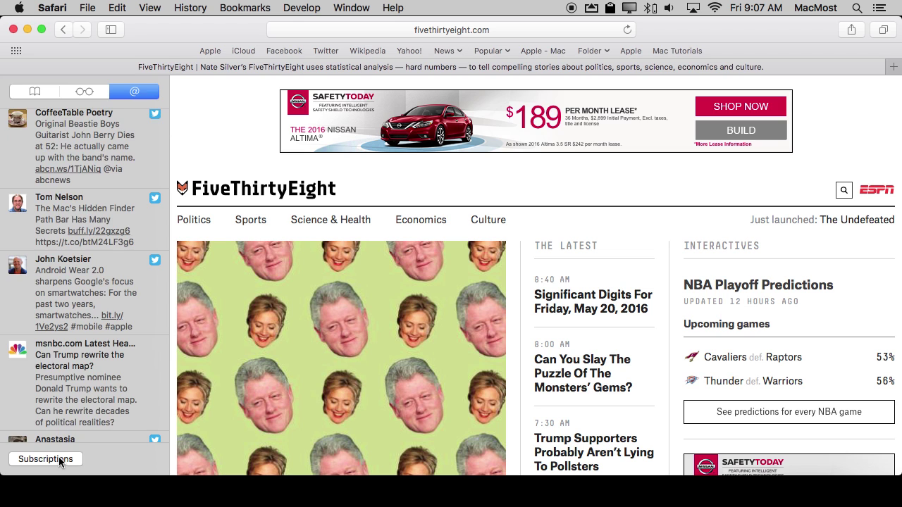
Search the shared links for 'election', then clear the search text.
scroll(64, 194, "up", 2)
scroll(63, 194, "up", 10)
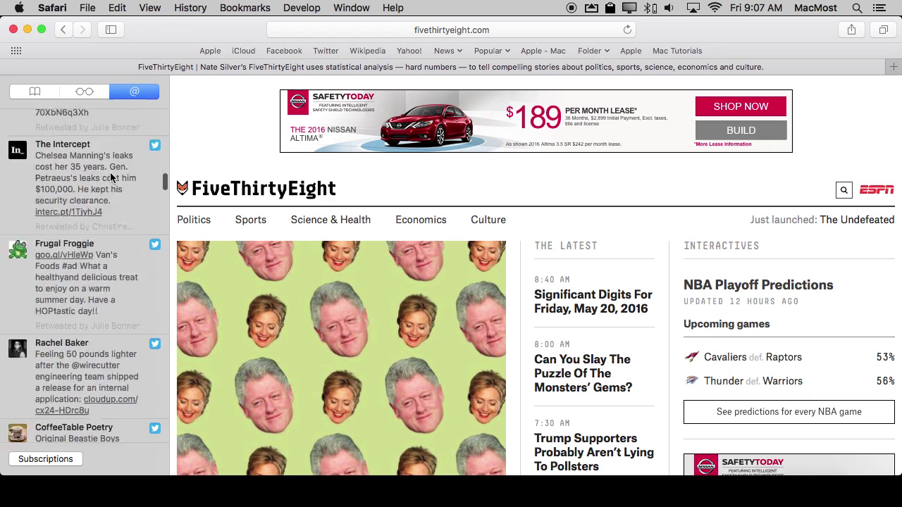
scroll(110, 171, "up", 10)
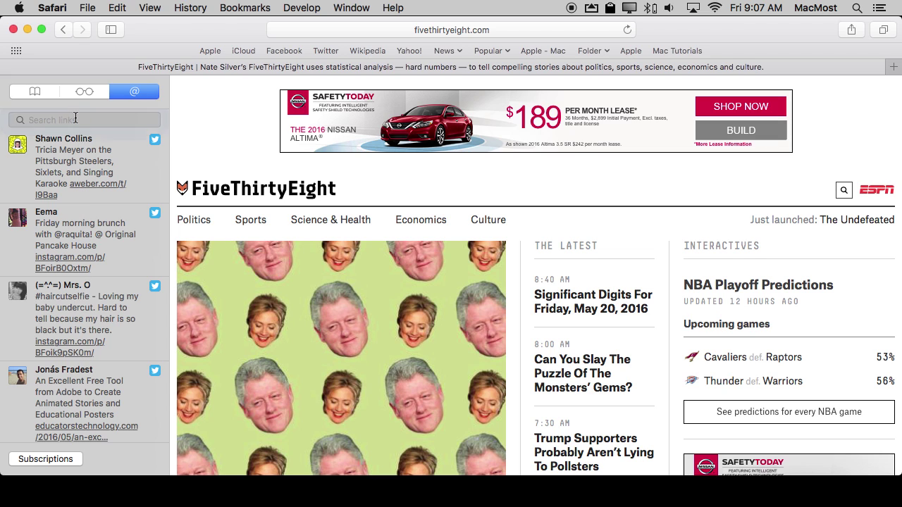
left_click(76, 120)
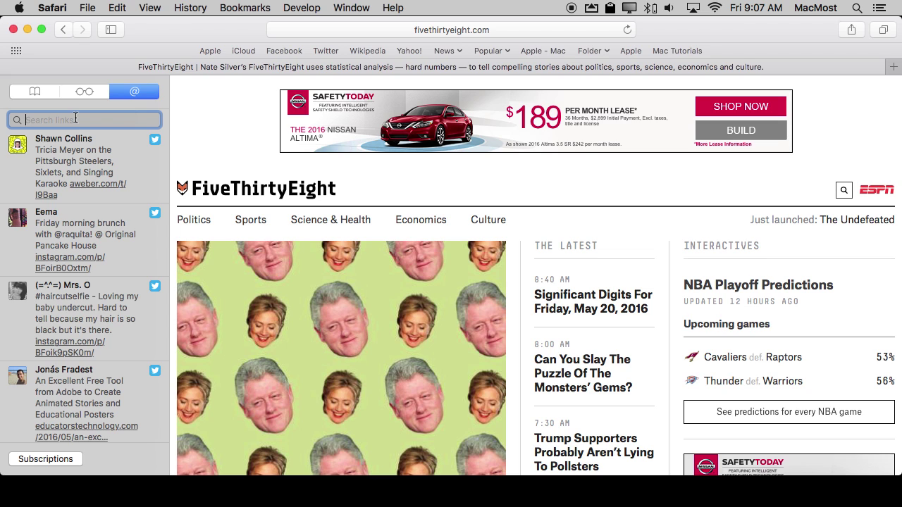
type("election")
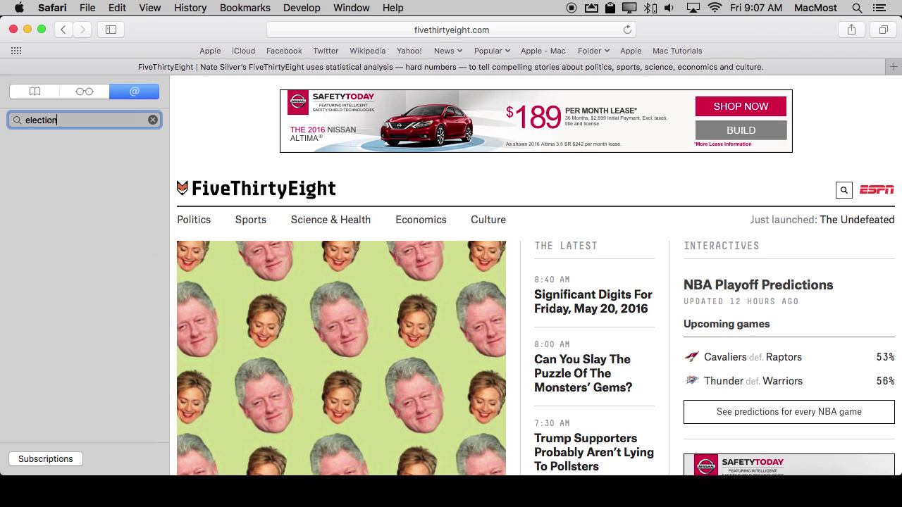
key("BackSpace")
key("BackSpace")
key("BackSpace")
key("BackSpace")
key("BackSpace")
key("BackSpace")
key("BackSpace")
key("BackSpace")
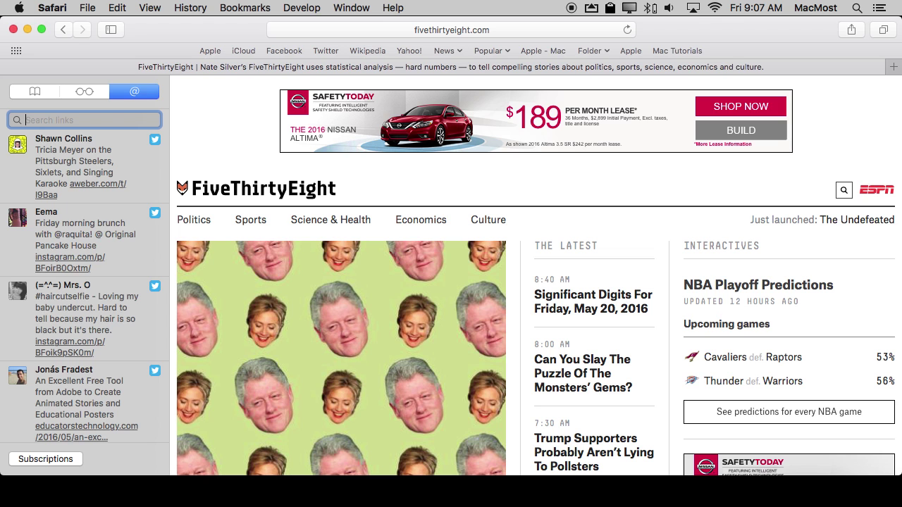
left_click(189, 9)
Update Shared Links to pull the newest feed items, then hide the Shared Links sidebar.
mouse_move(144, 6)
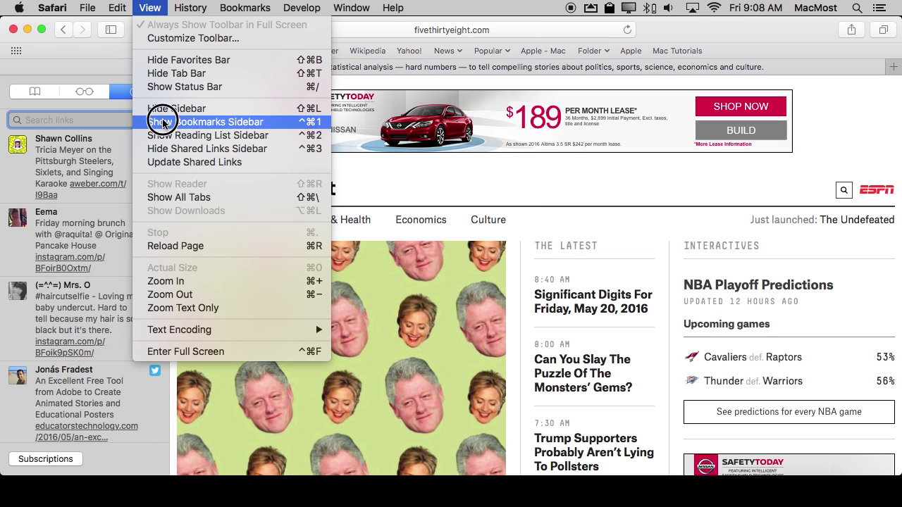
left_click(162, 165)
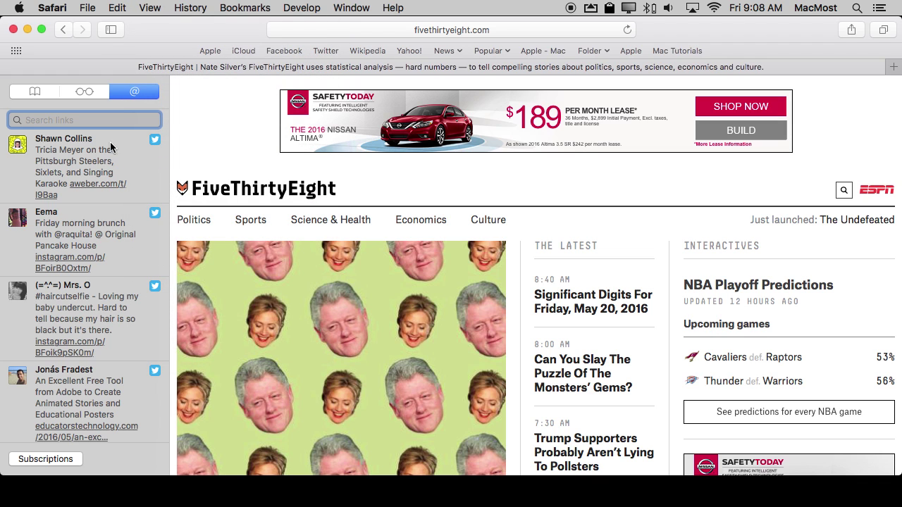
scroll(54, 169, "up", 2)
left_click(111, 29)
left_click(110, 29)
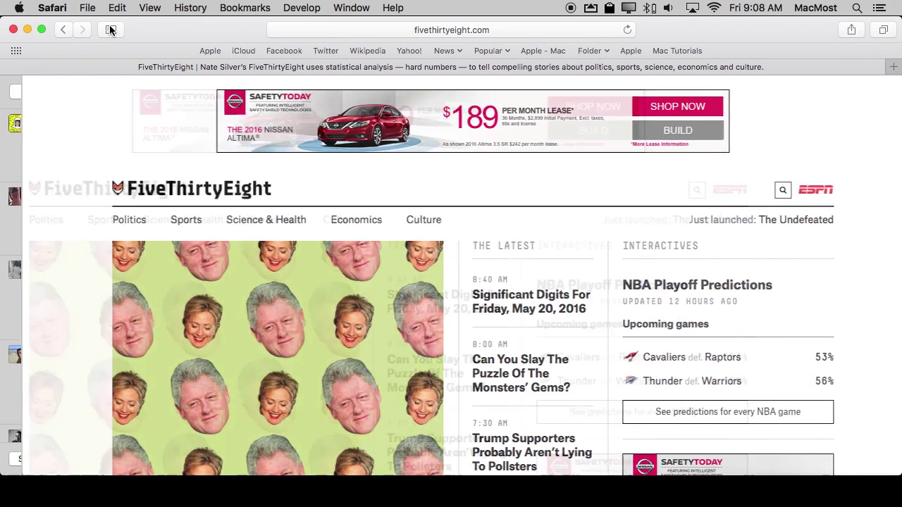